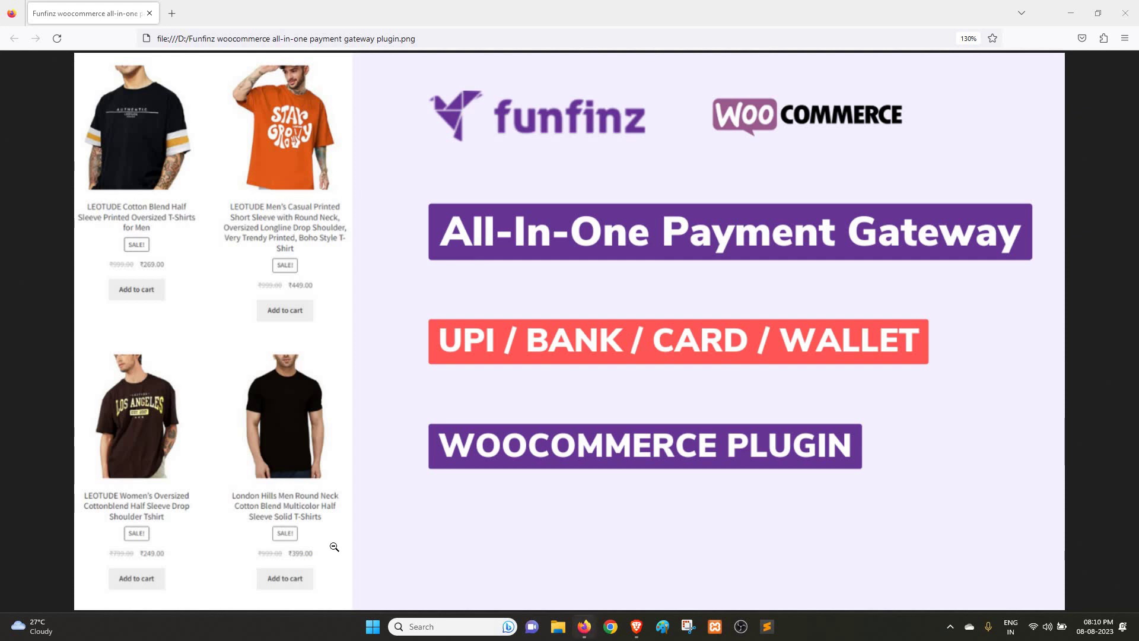
- Switch to the store's Shop page and scroll through its five SSD products
click(637, 626)
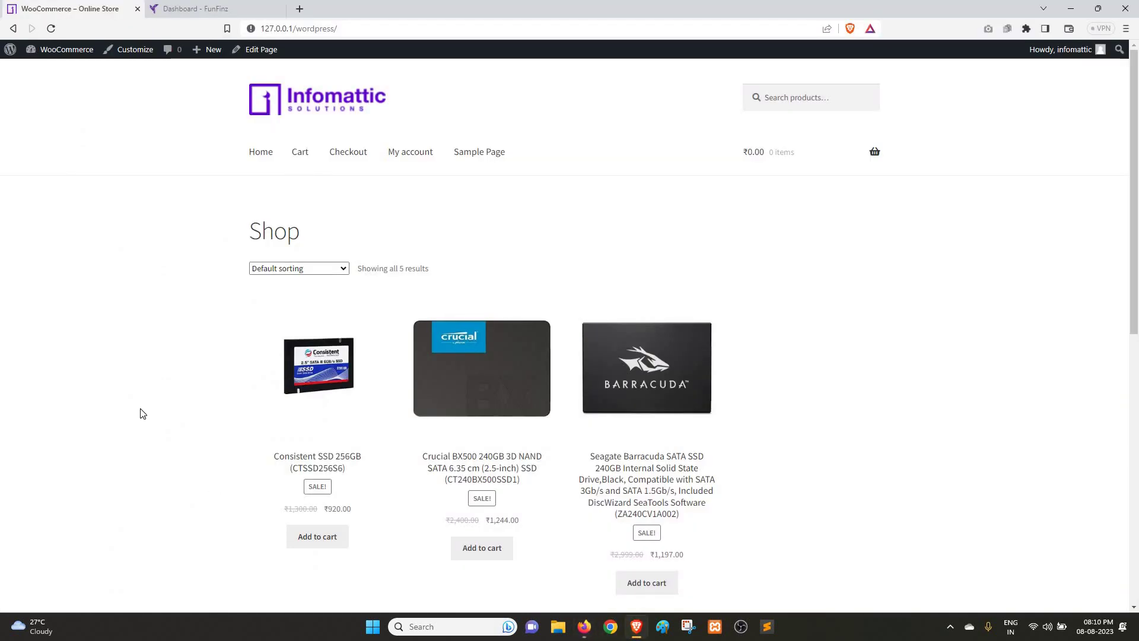
scroll(142, 414, down, 2)
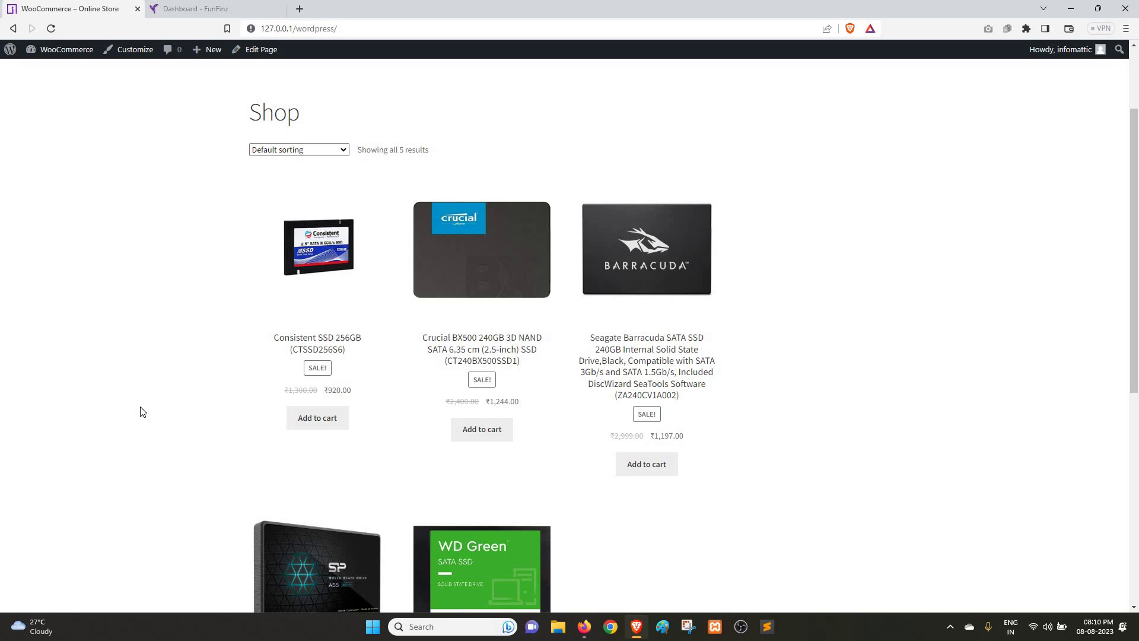
scroll(141, 409, up, 2)
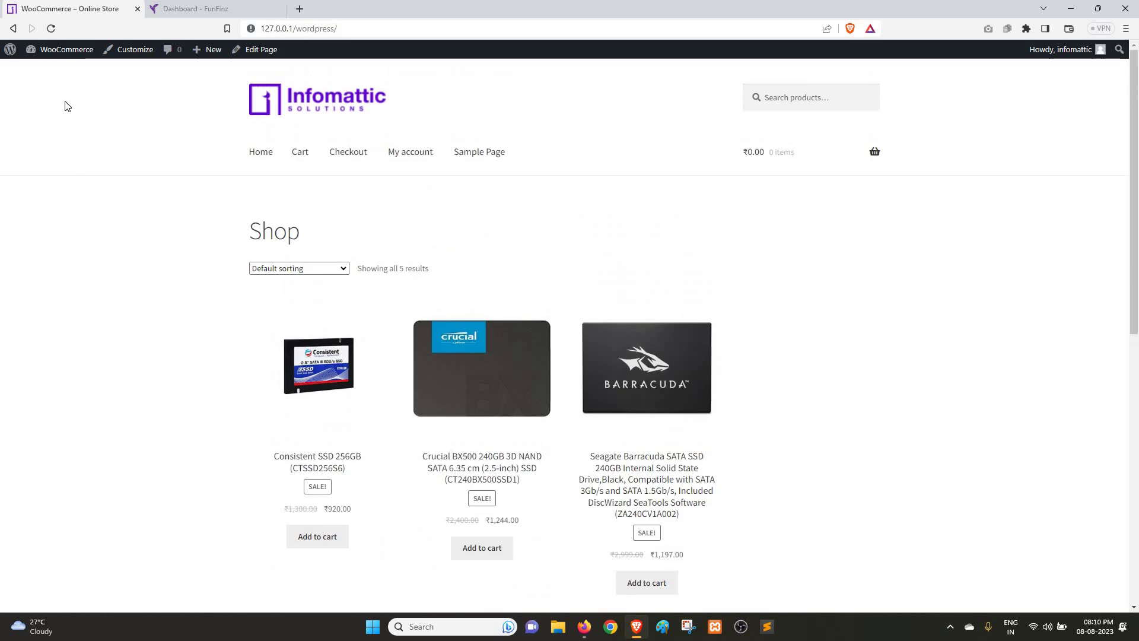
- Open the admin Dashboard and list installed plugins: FunFinZ Payment Gateway 1.0.0 and WooCommerce 7.9.0
mouse_move(52, 51)
click(58, 71)
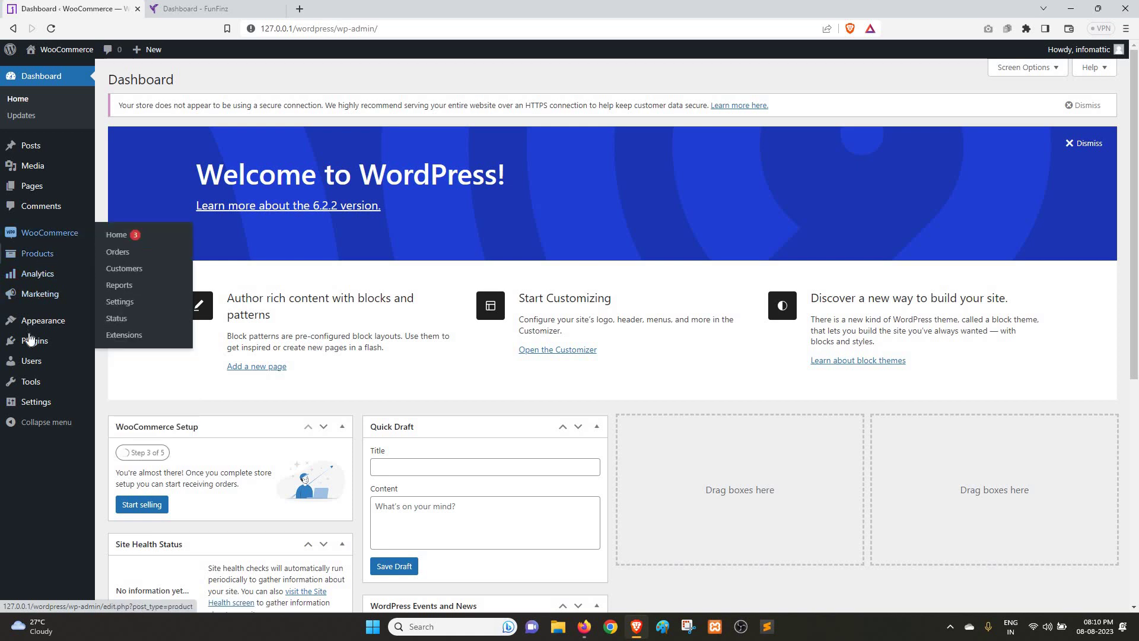
mouse_move(33, 346)
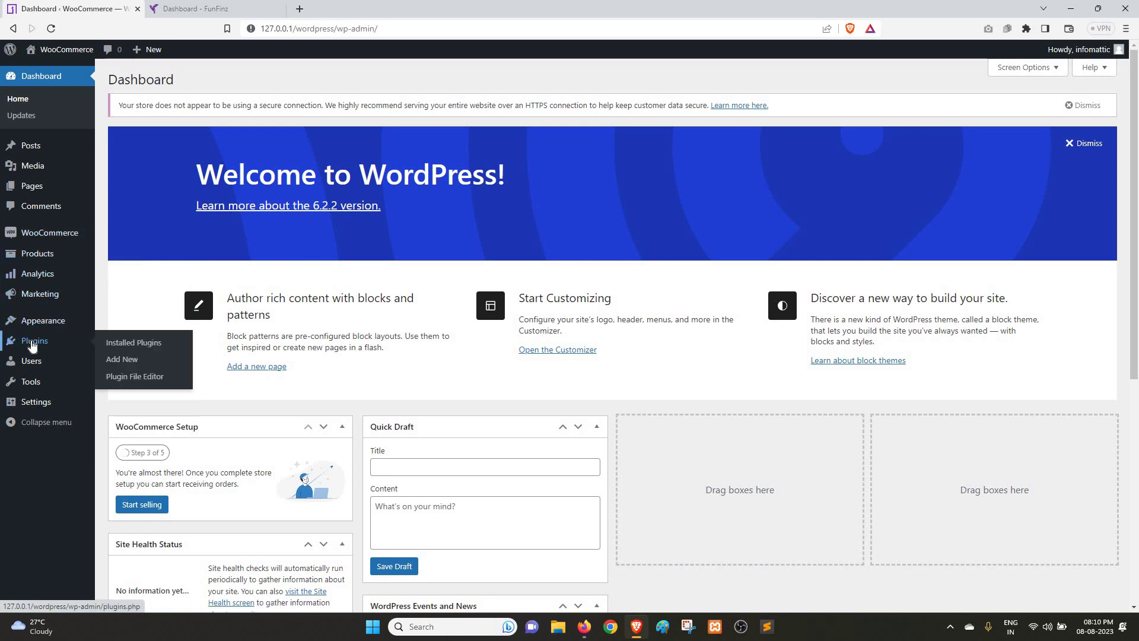
click(144, 342)
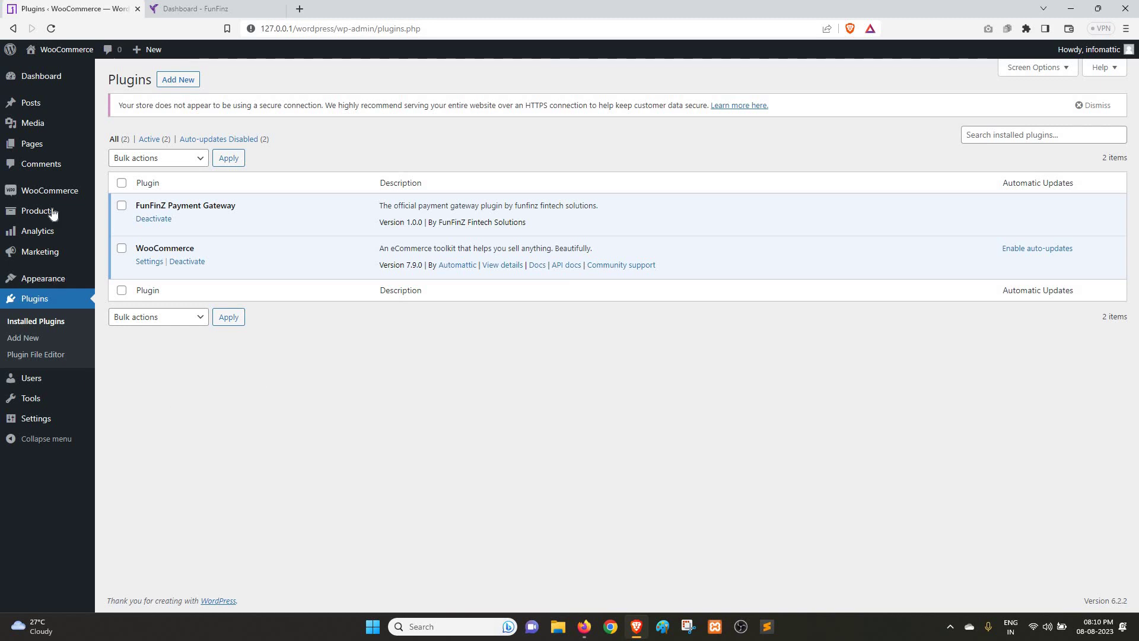
mouse_move(60, 202)
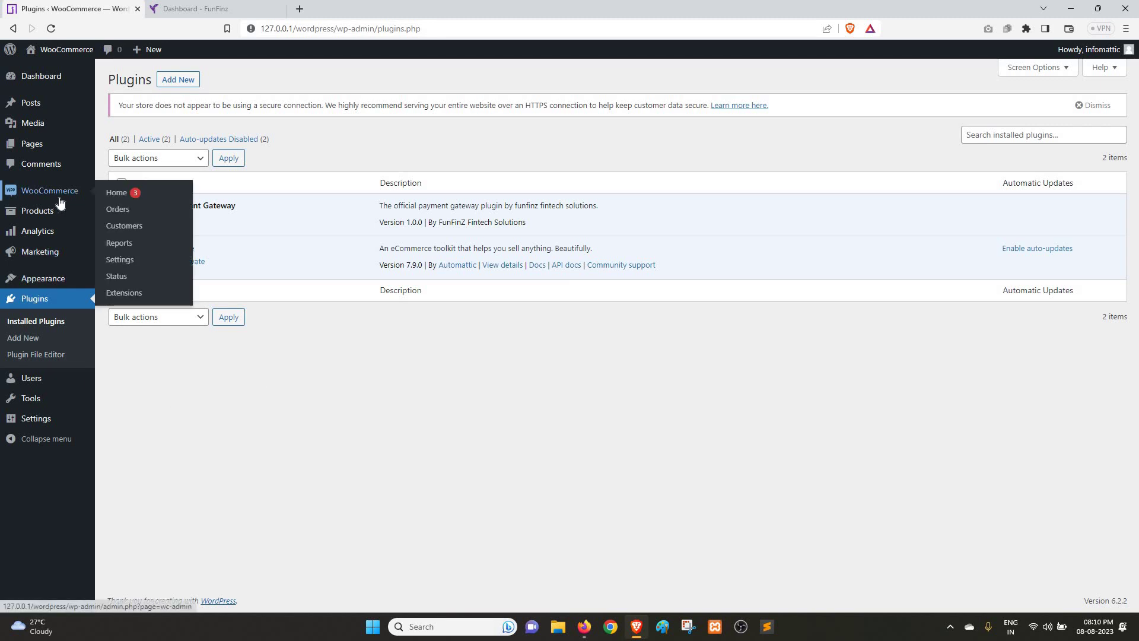
- Confirm FunFinZ Payment Gateway is enabled under WooCommerce Payments, then view the empty Orders list
click(125, 261)
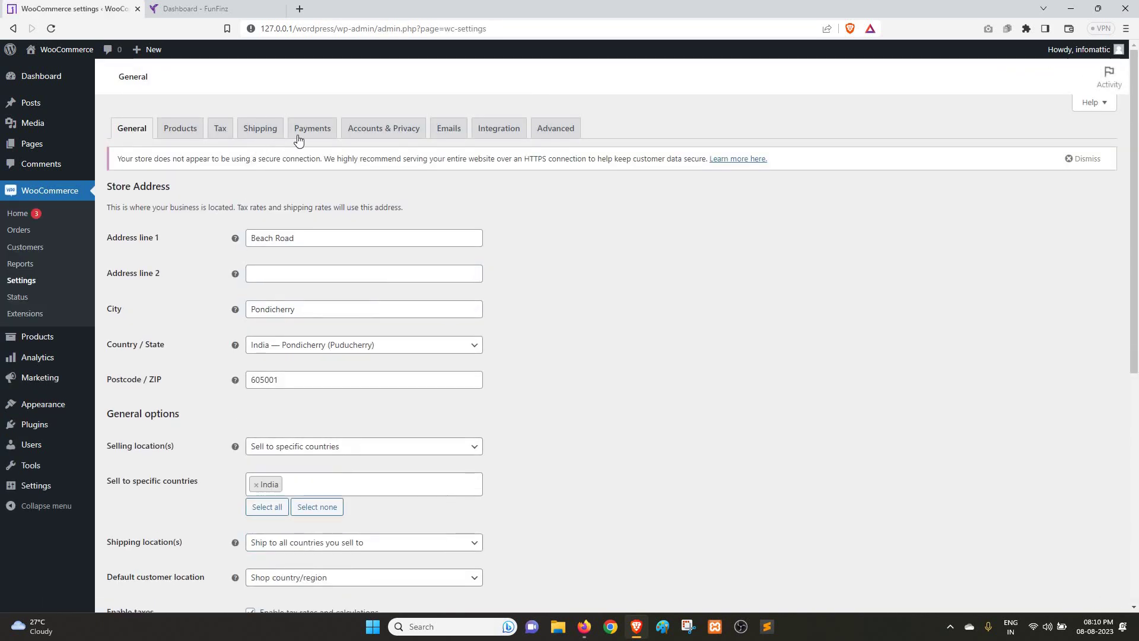
click(312, 128)
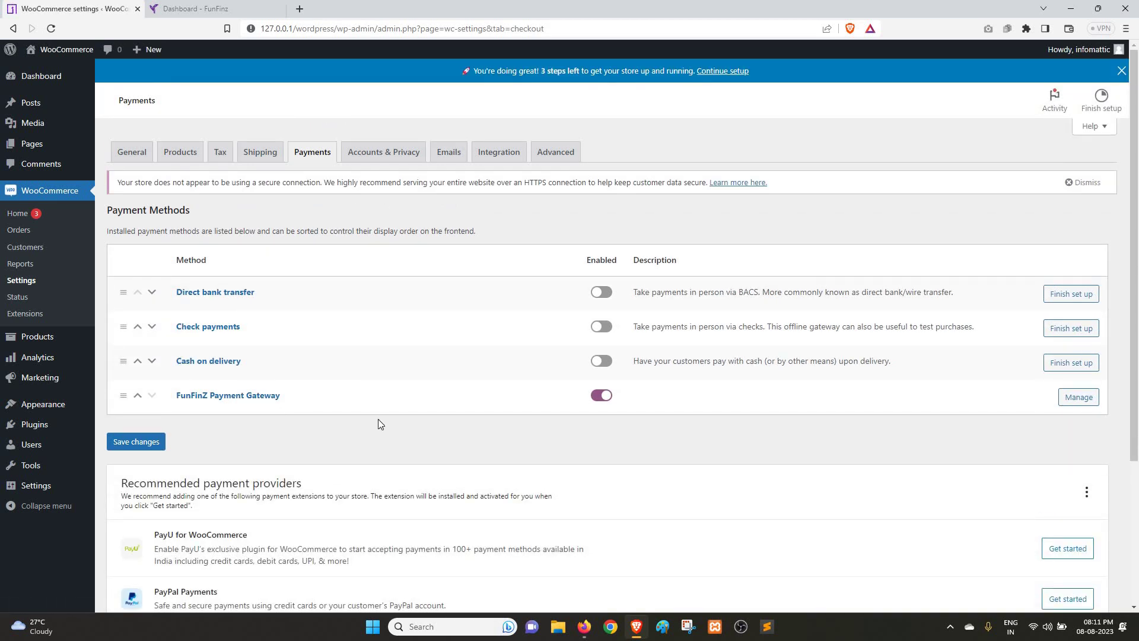
click(18, 231)
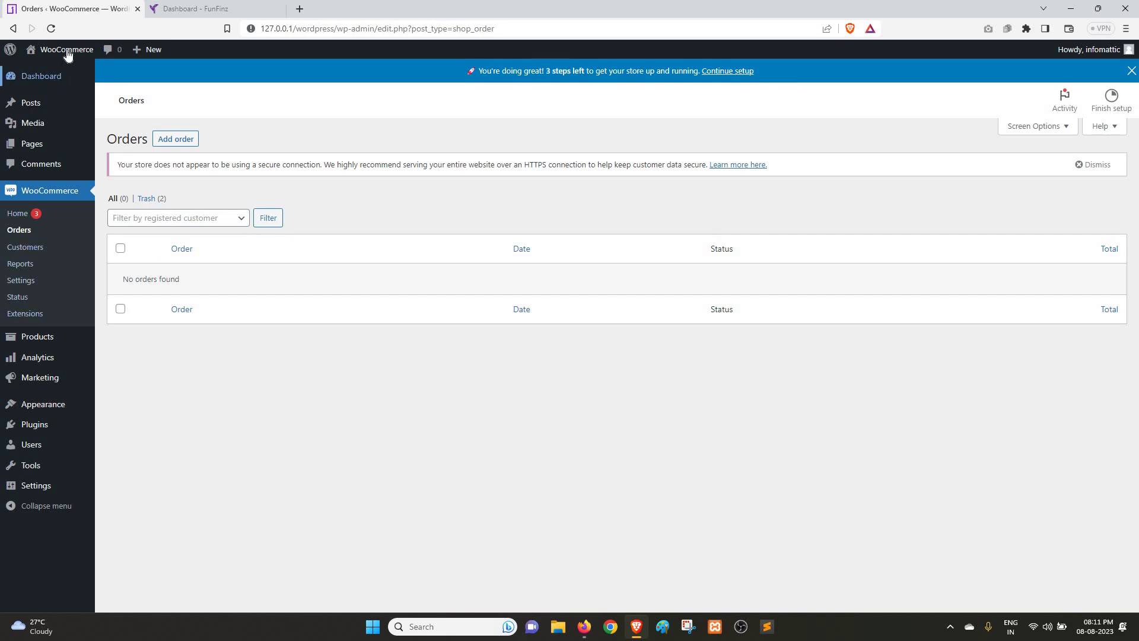
- Add all five SSDs from the storefront to the cart (₹5,633.00) and go to checkout
click(46, 76)
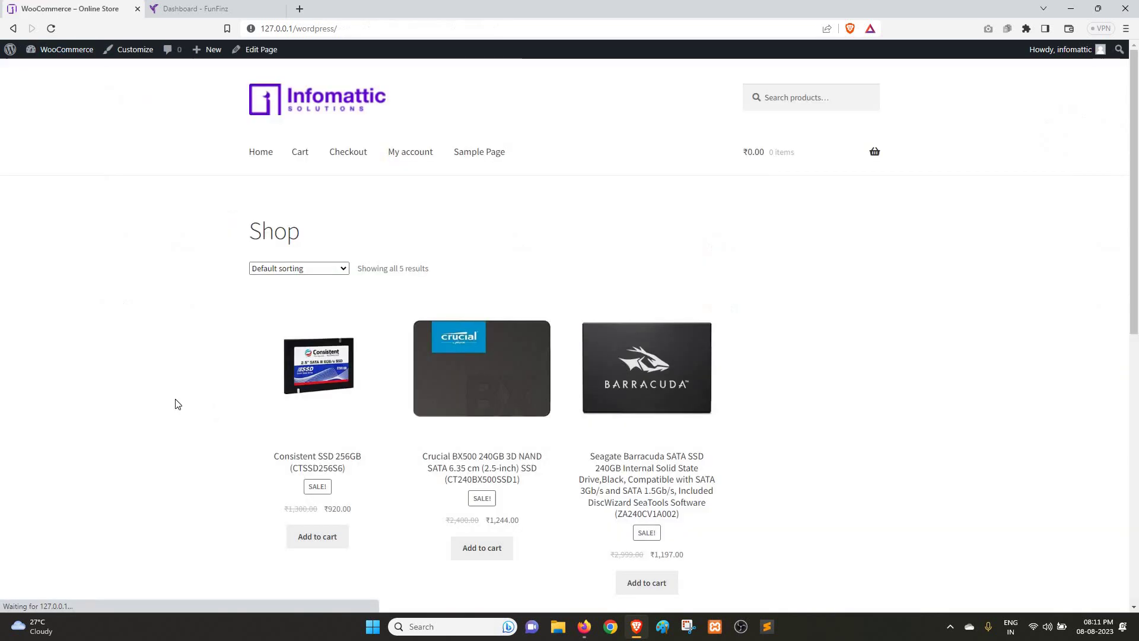
scroll(119, 389, down, 3)
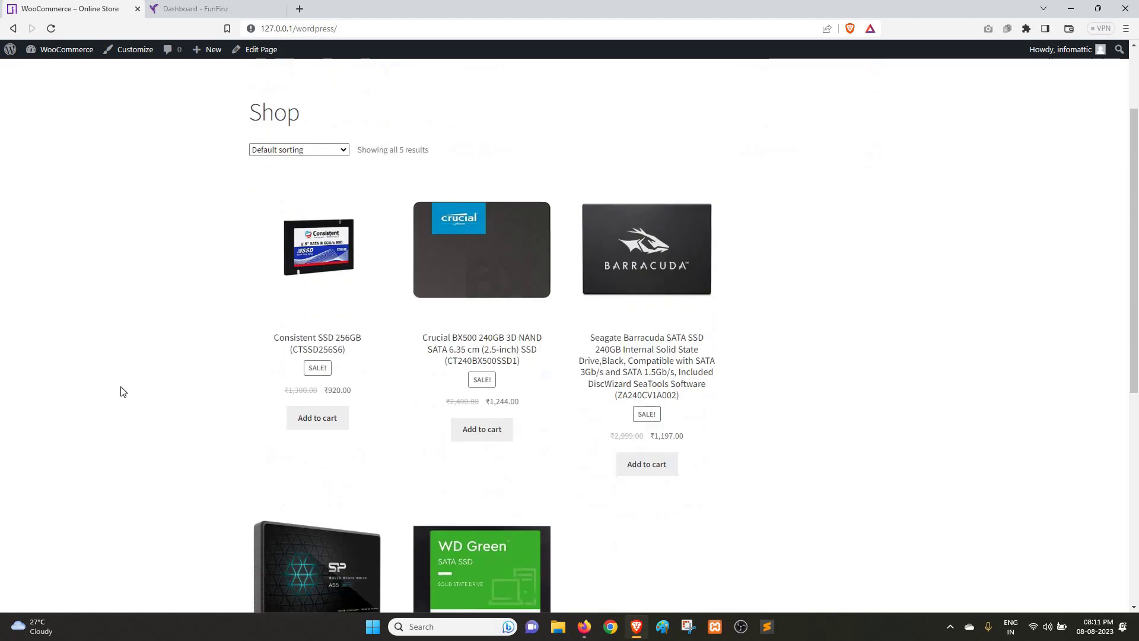
click(325, 305)
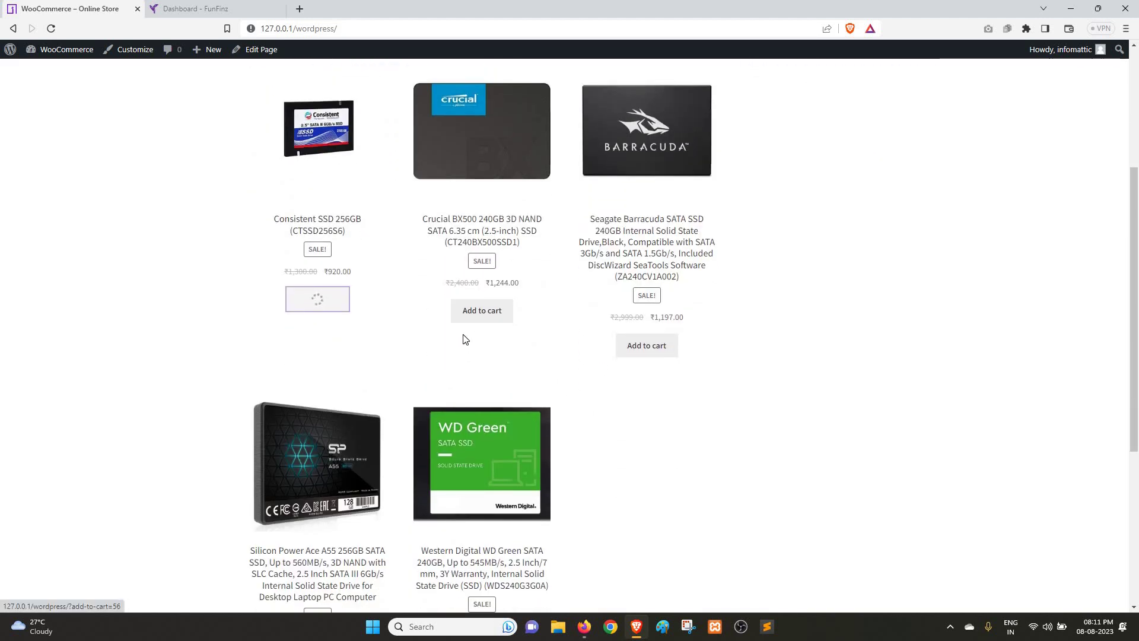
click(480, 314)
click(629, 350)
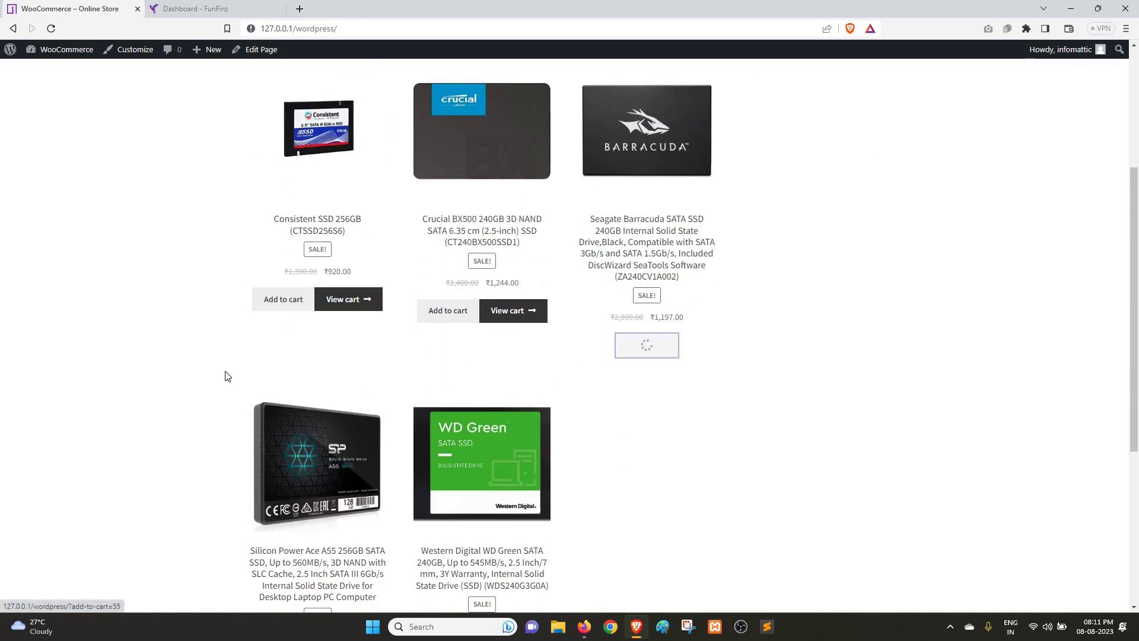
scroll(225, 380, down, 2)
click(310, 547)
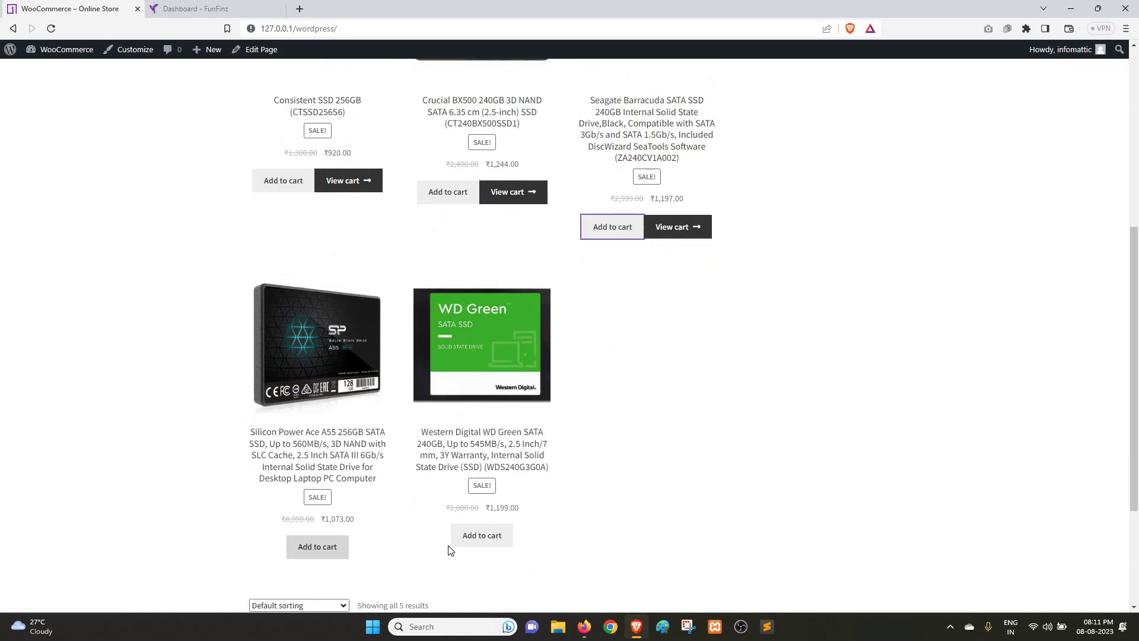
click(486, 541)
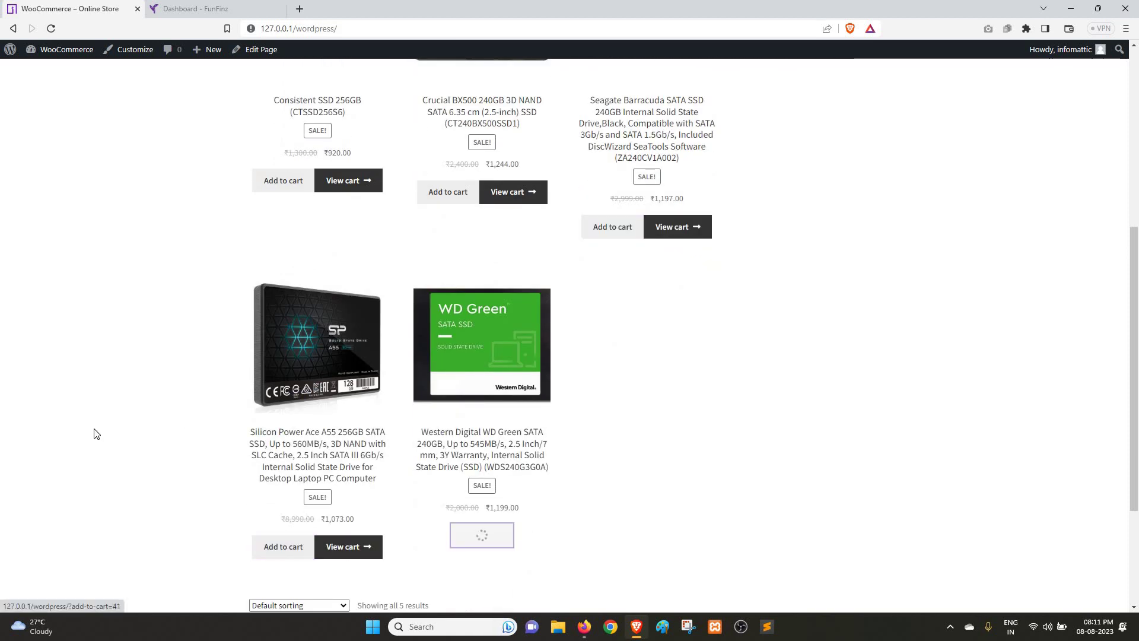
scroll(95, 433, up, 6)
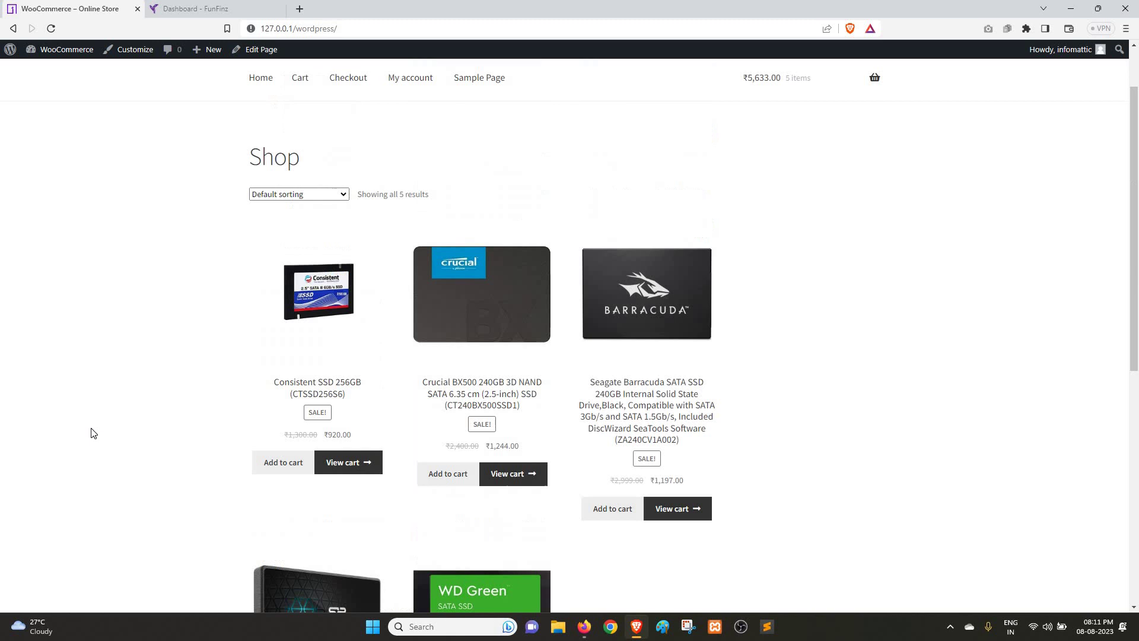
mouse_move(758, 153)
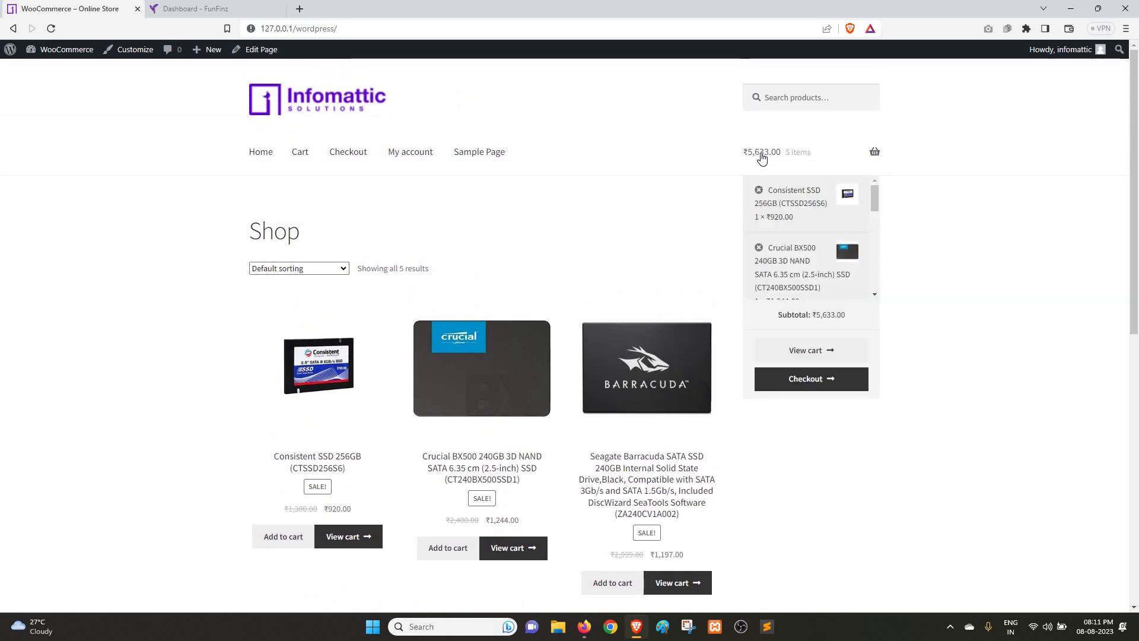
click(786, 385)
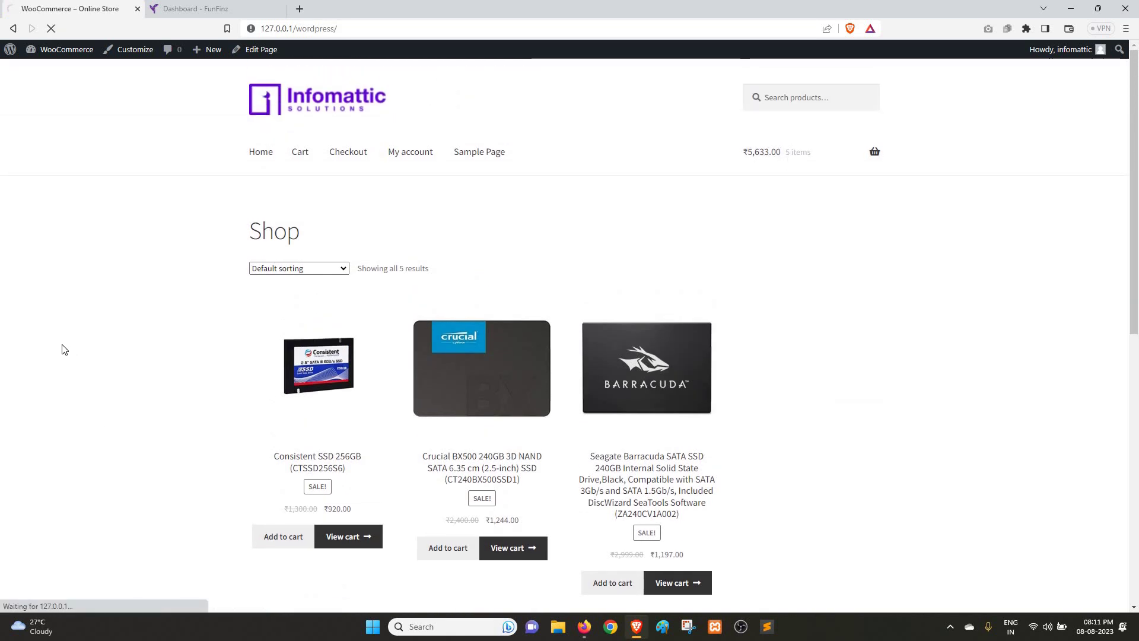
- Scroll the checkout to the ₹5,633.00 total, free shipping and FunFinZ Payment Gateway option
scroll(76, 323, down, 6)
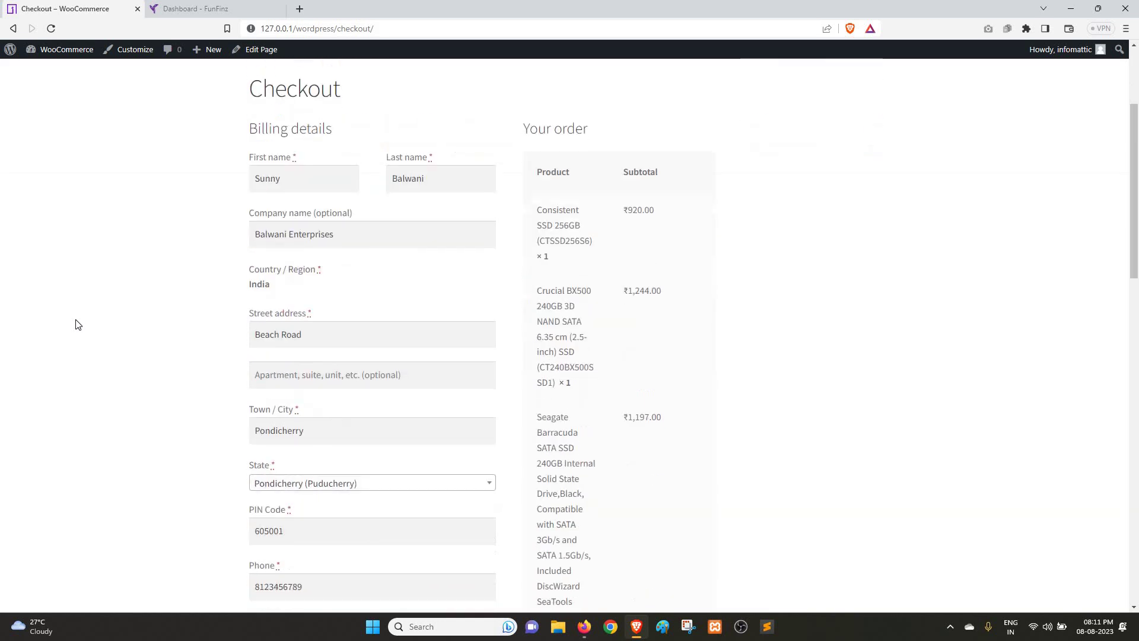
scroll(77, 324, down, 4)
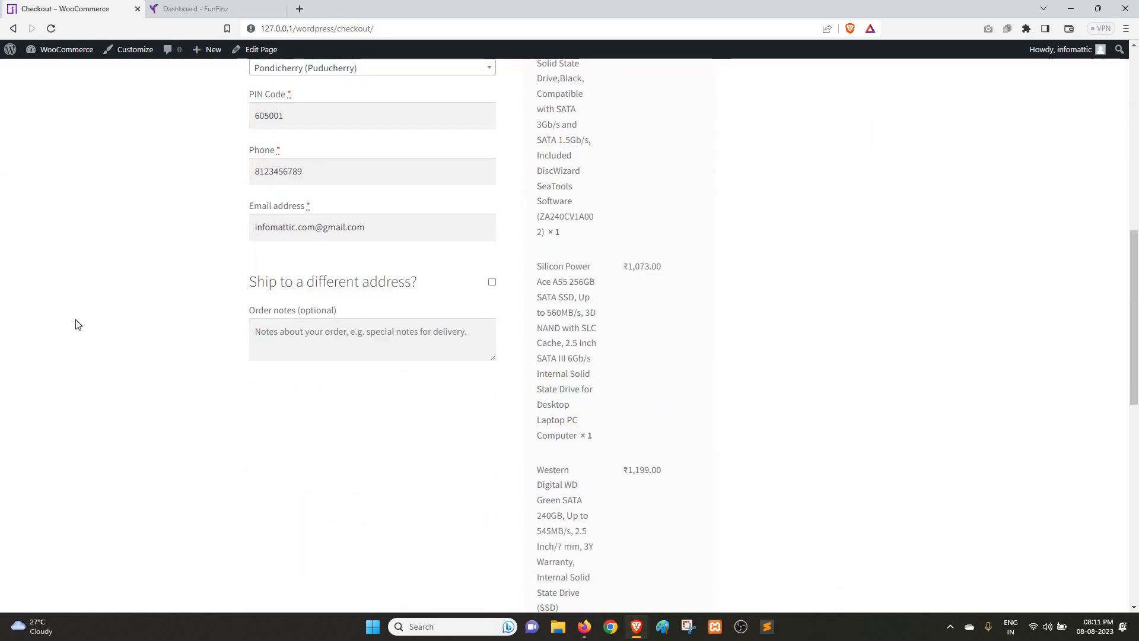
scroll(77, 324, down, 8)
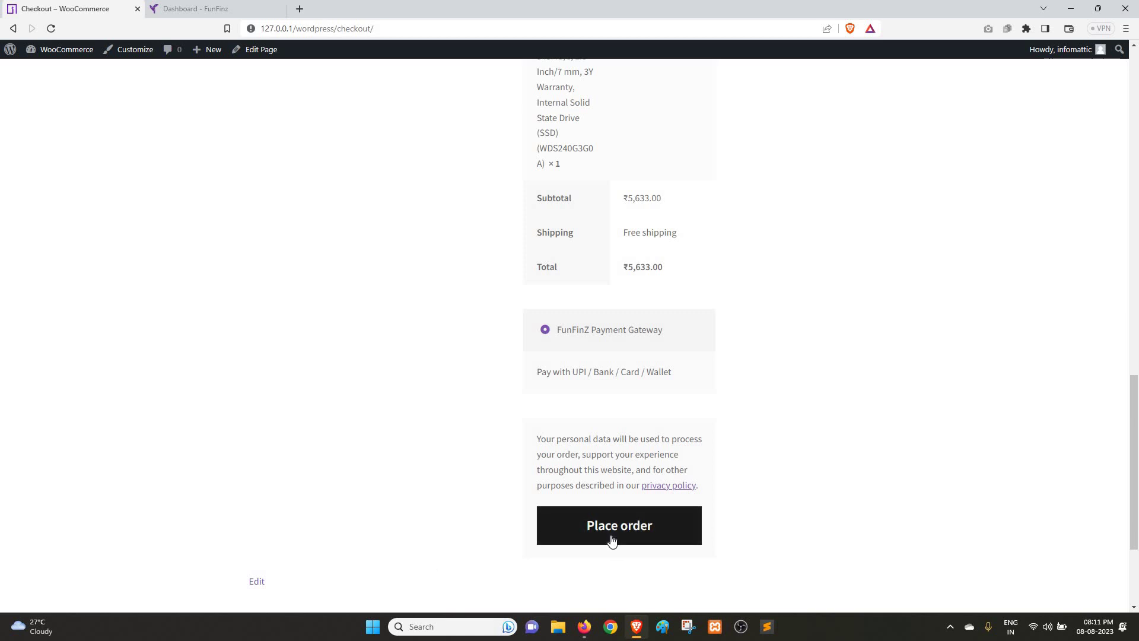
- Place the order and review the FunFinz payment page's ₹5633.00 UPI, bank, card and wallet options
click(569, 531)
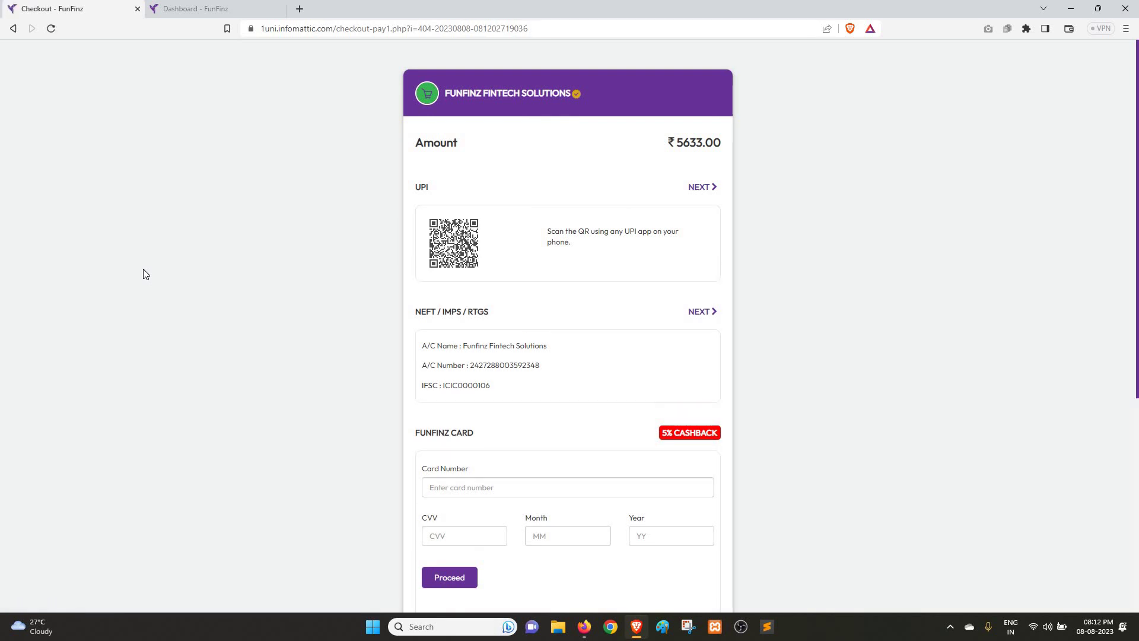
scroll(145, 273, down, 6)
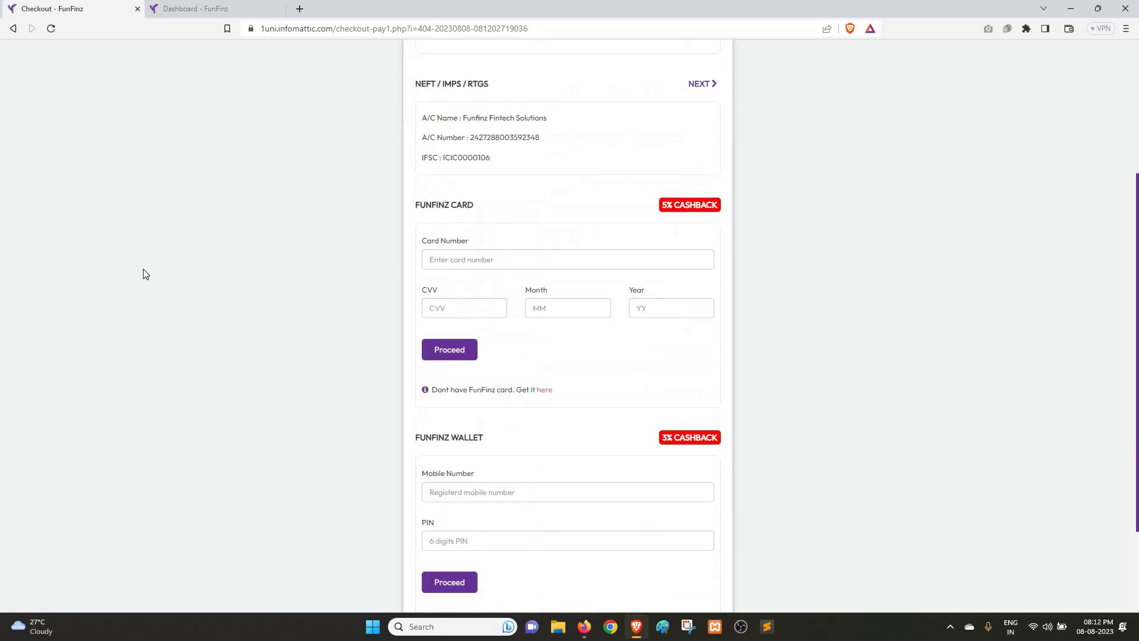
scroll(146, 273, up, 6)
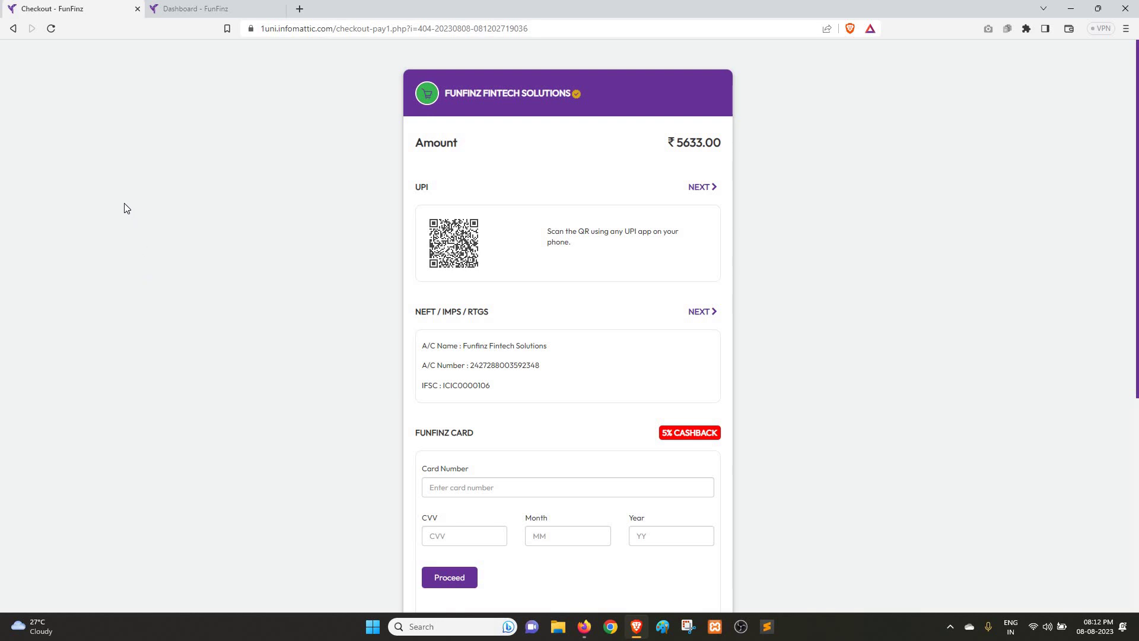
- Switch to the FunFinz account dashboard and open its Developer Resources page
click(178, 9)
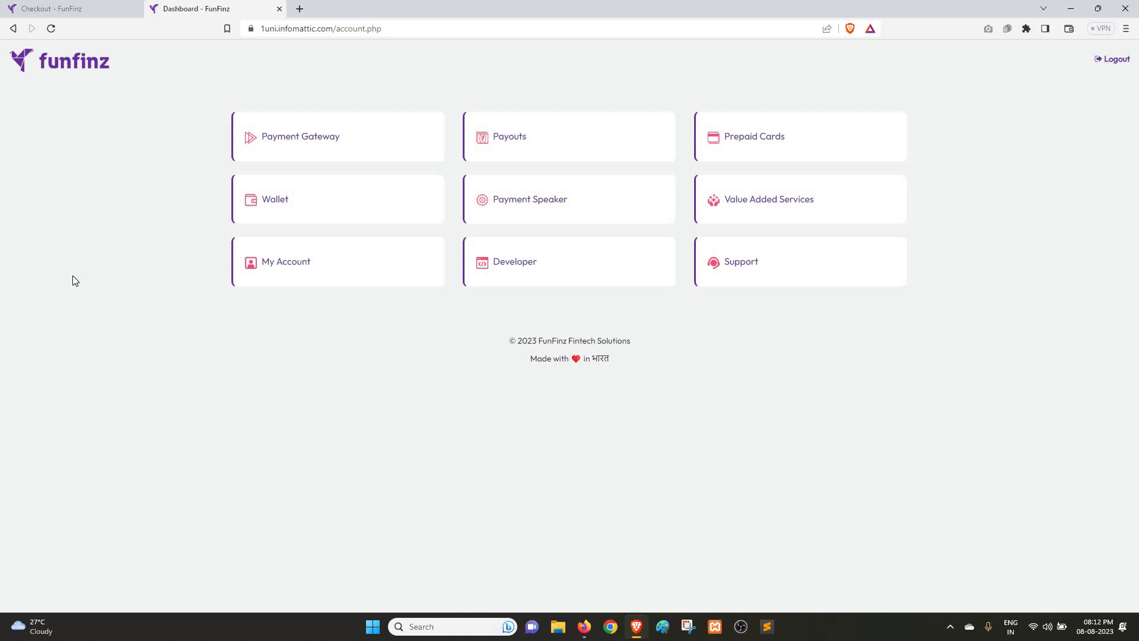
click(510, 261)
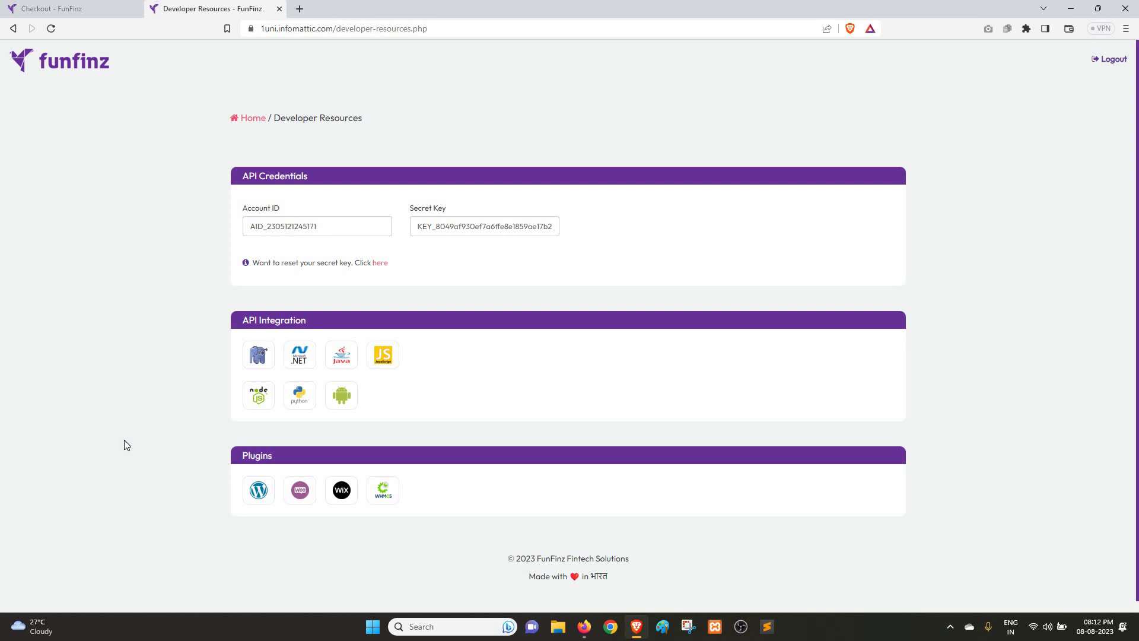
click(300, 501)
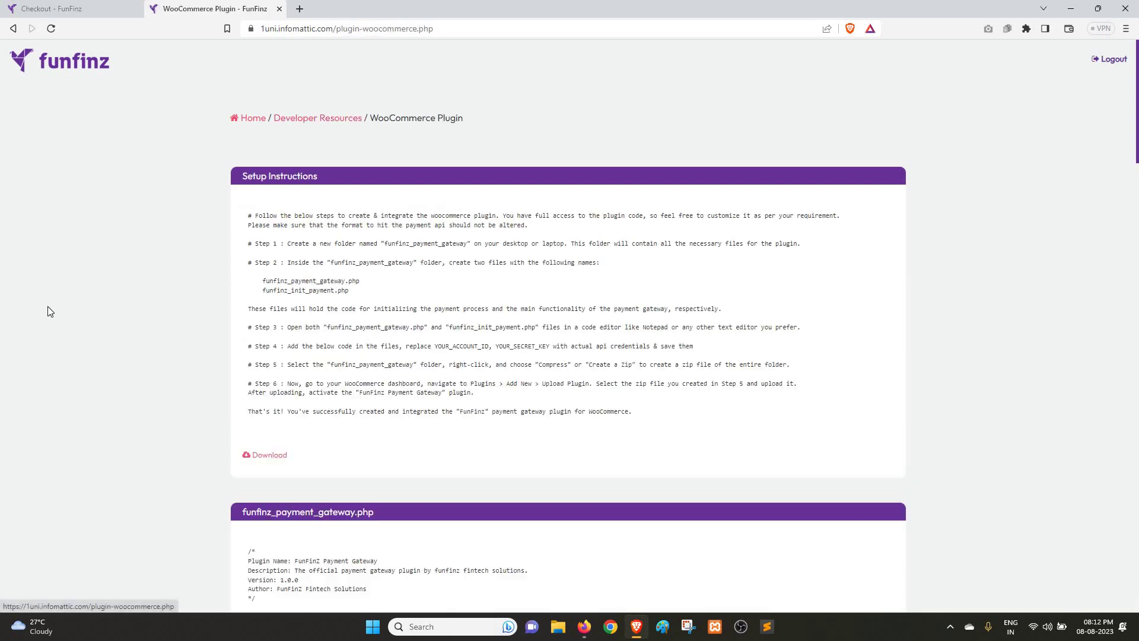
scroll(178, 386, down, 1)
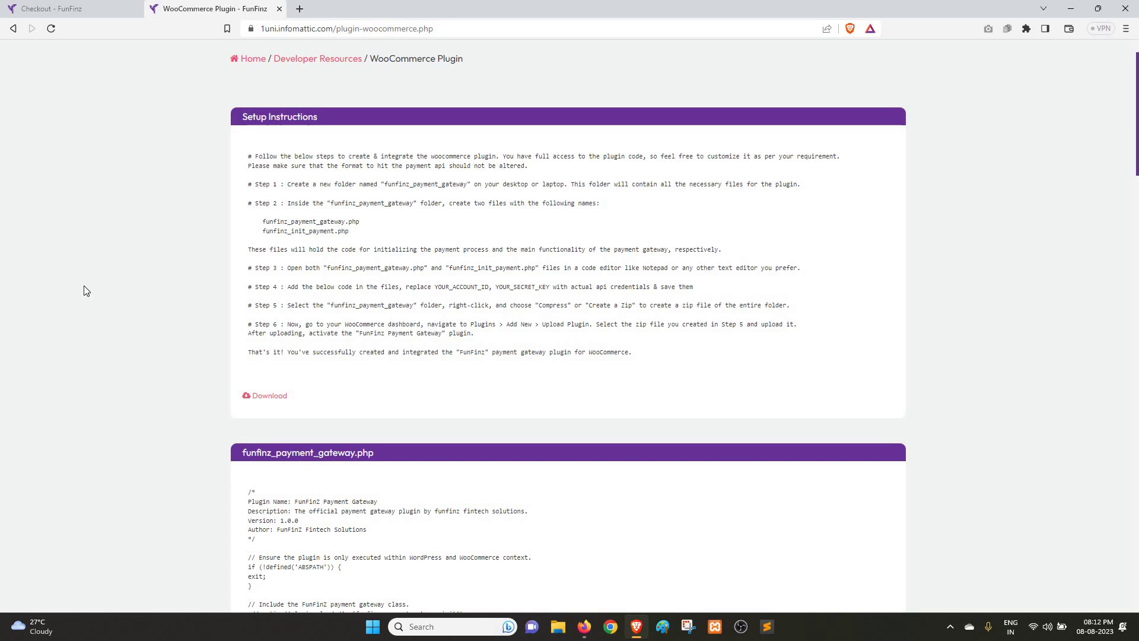
scroll(83, 286, down, 1)
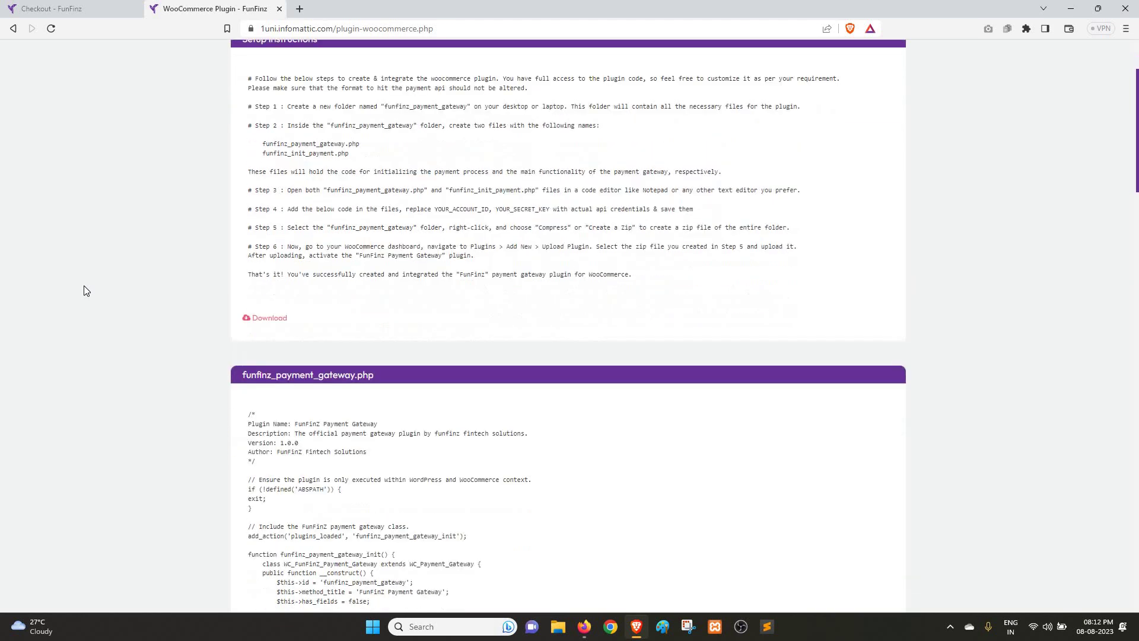
scroll(84, 286, up, 3)
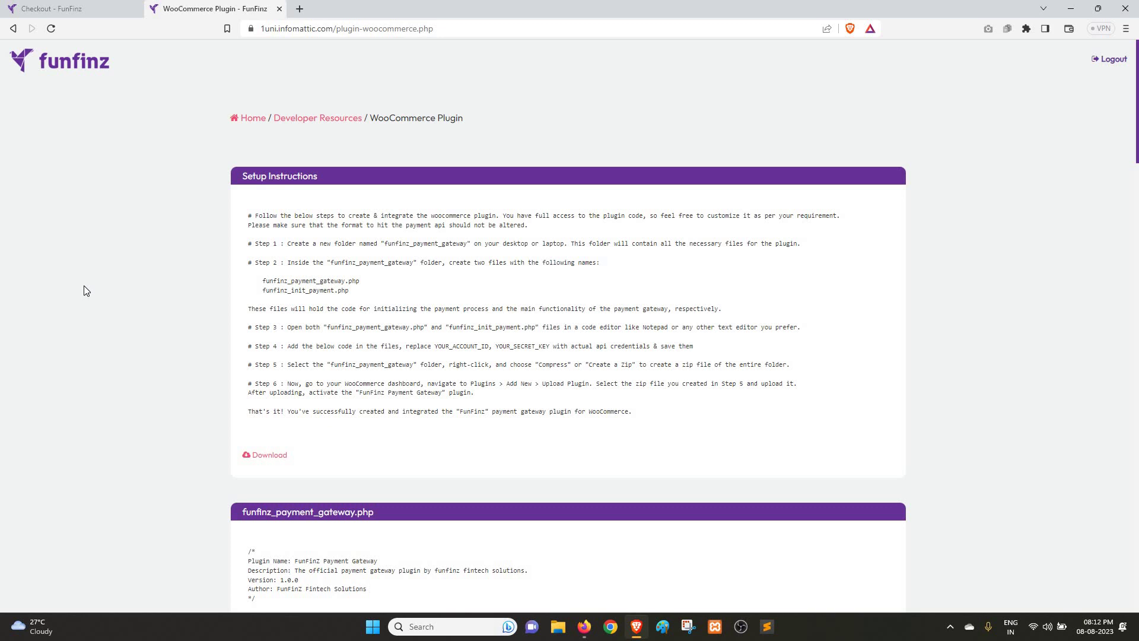
scroll(84, 286, down, 6)
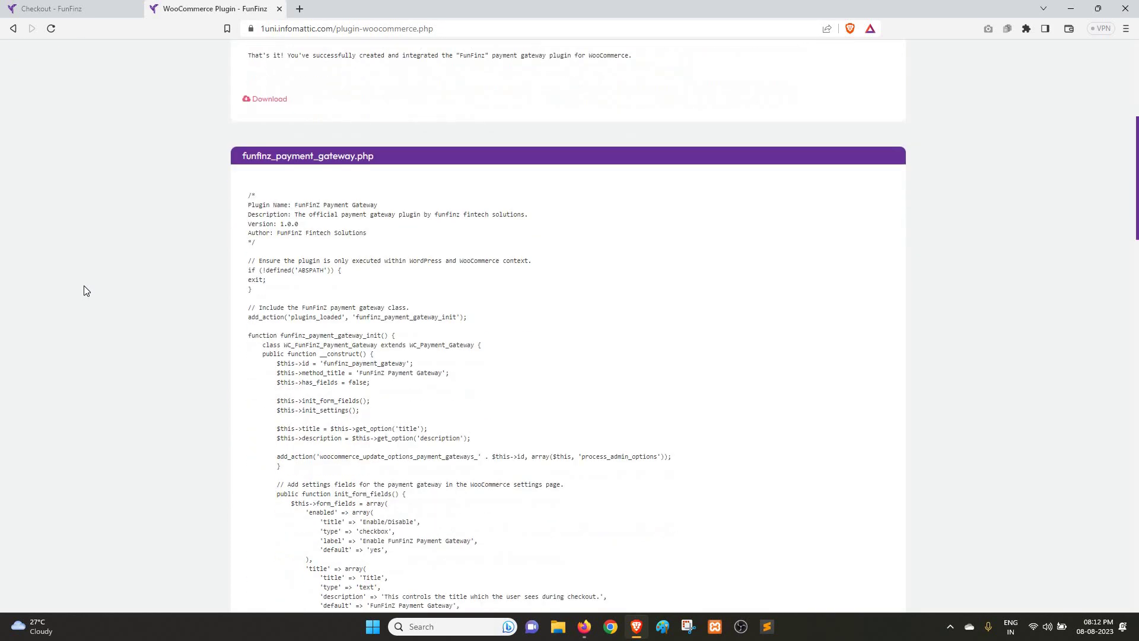
scroll(83, 290, down, 1)
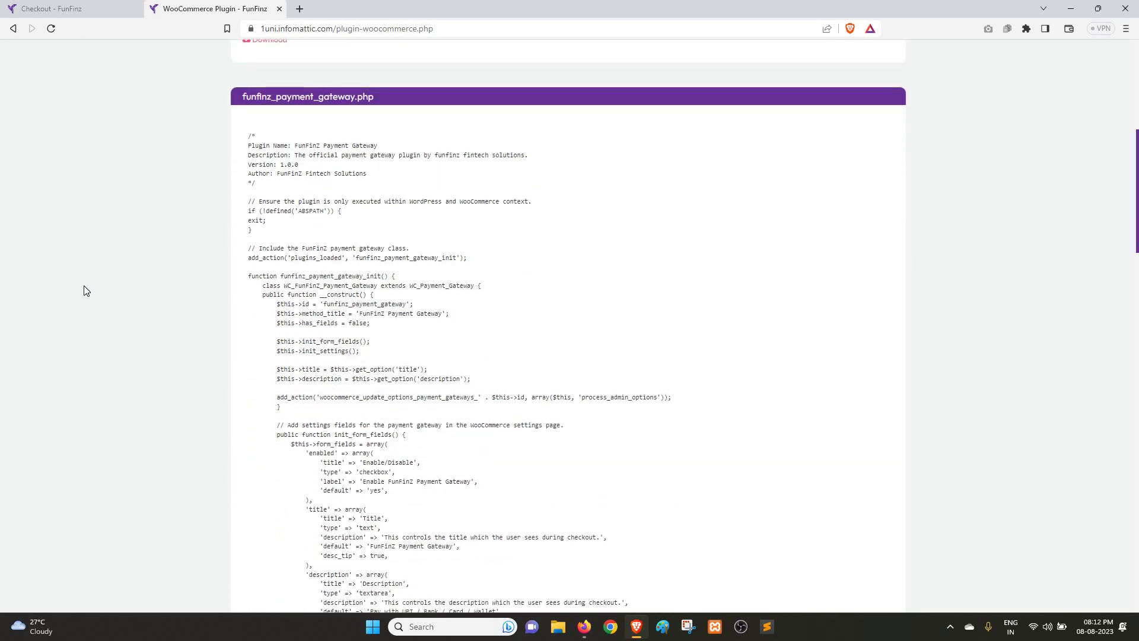
scroll(84, 290, down, 2)
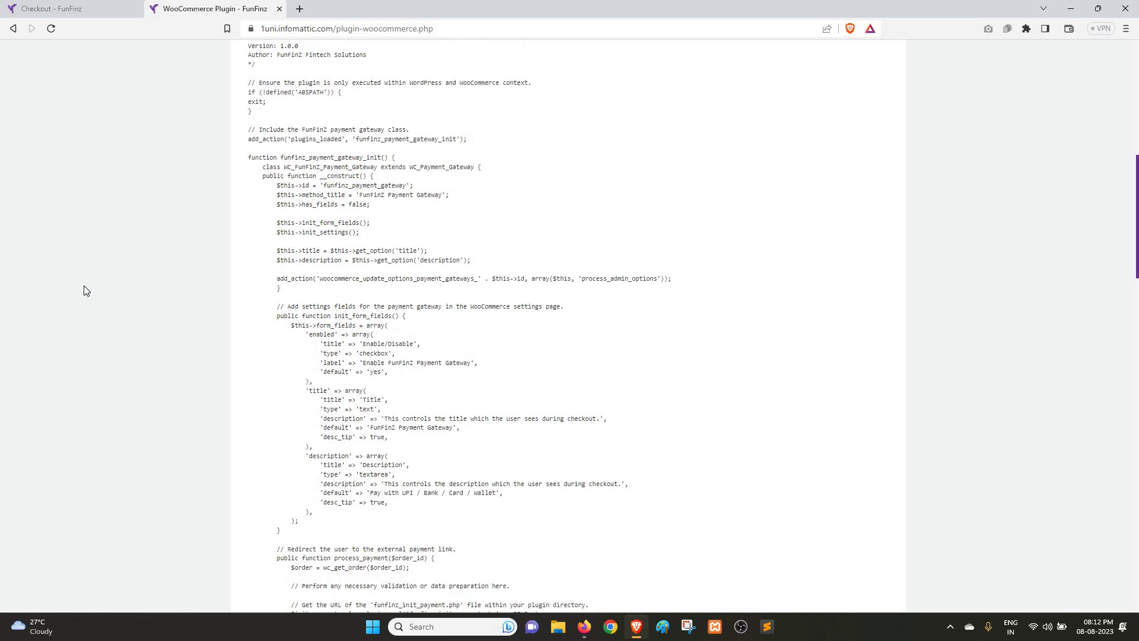
scroll(84, 290, down, 2)
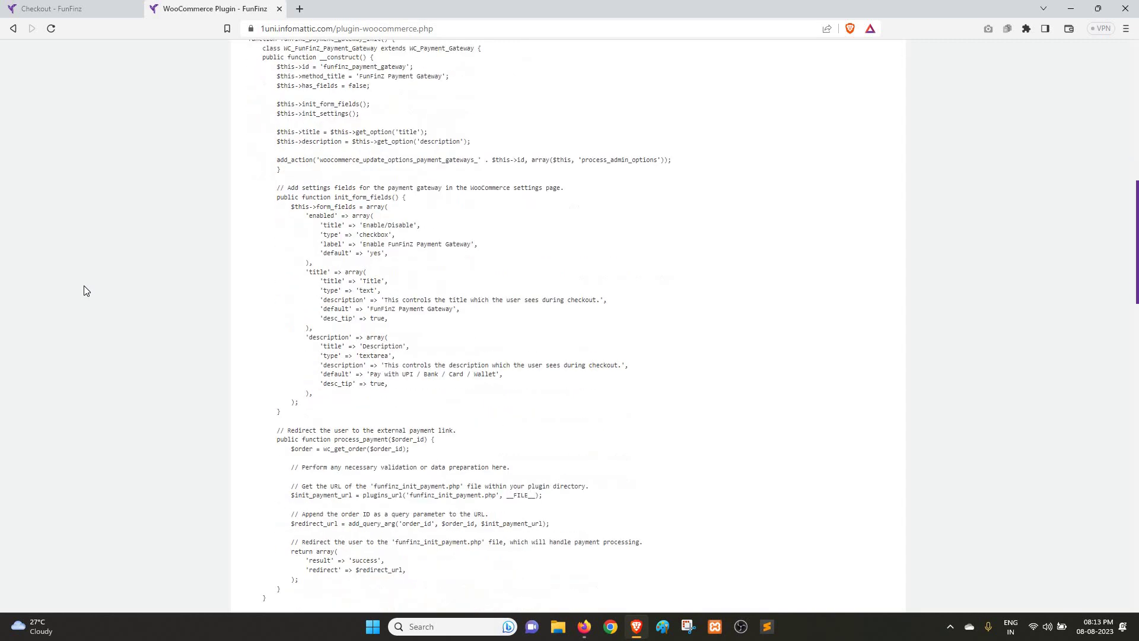
scroll(84, 290, down, 7)
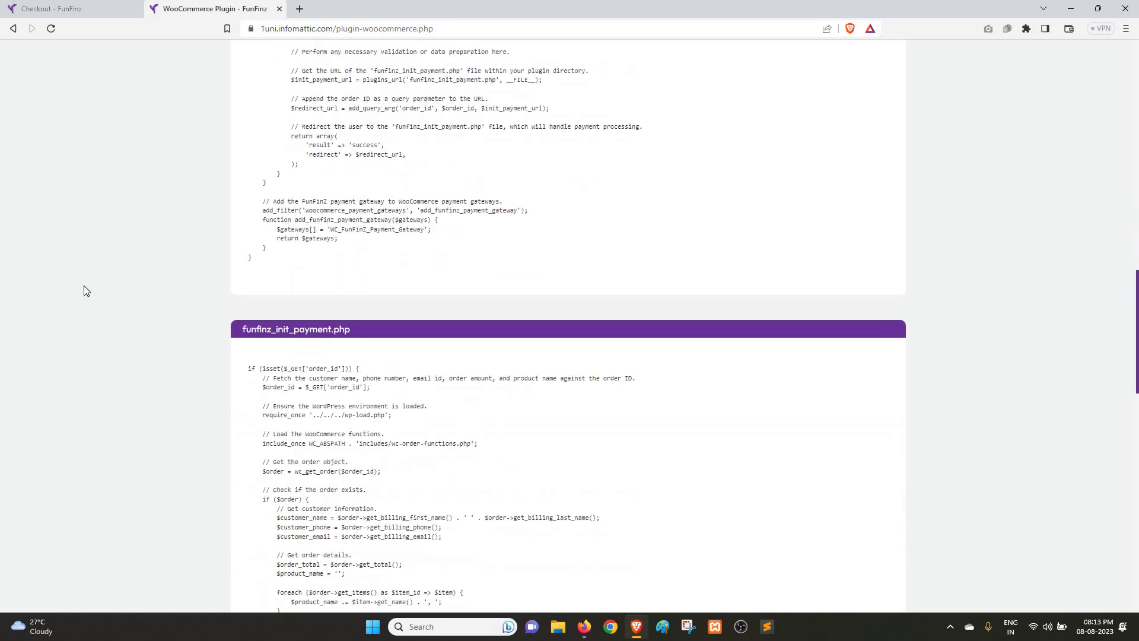
scroll(83, 290, down, 6)
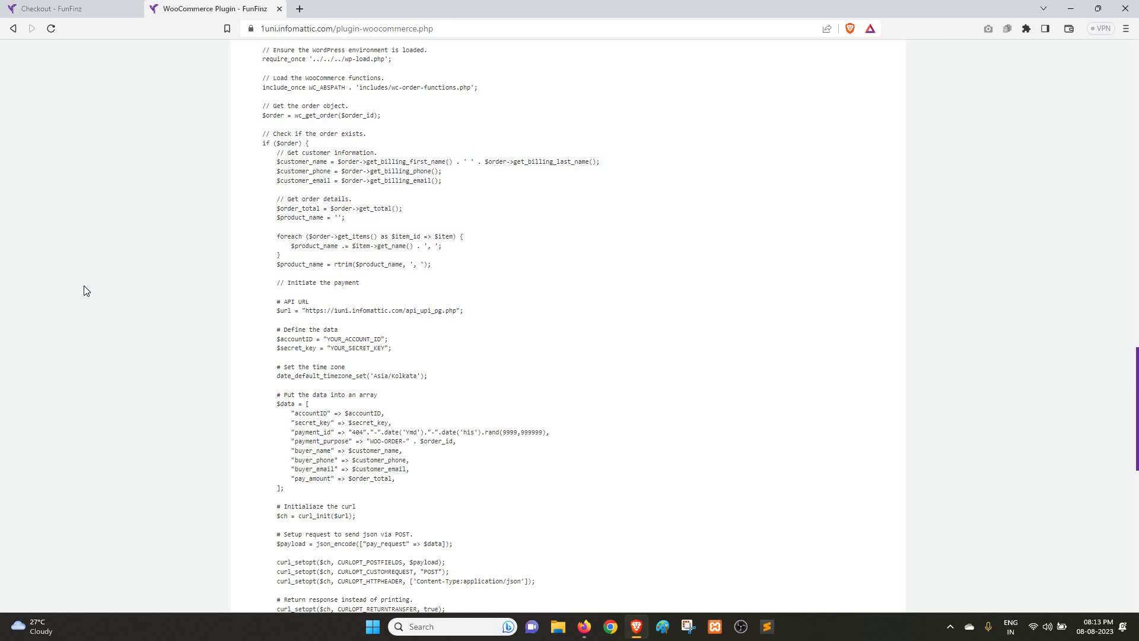
scroll(83, 290, up, 20)
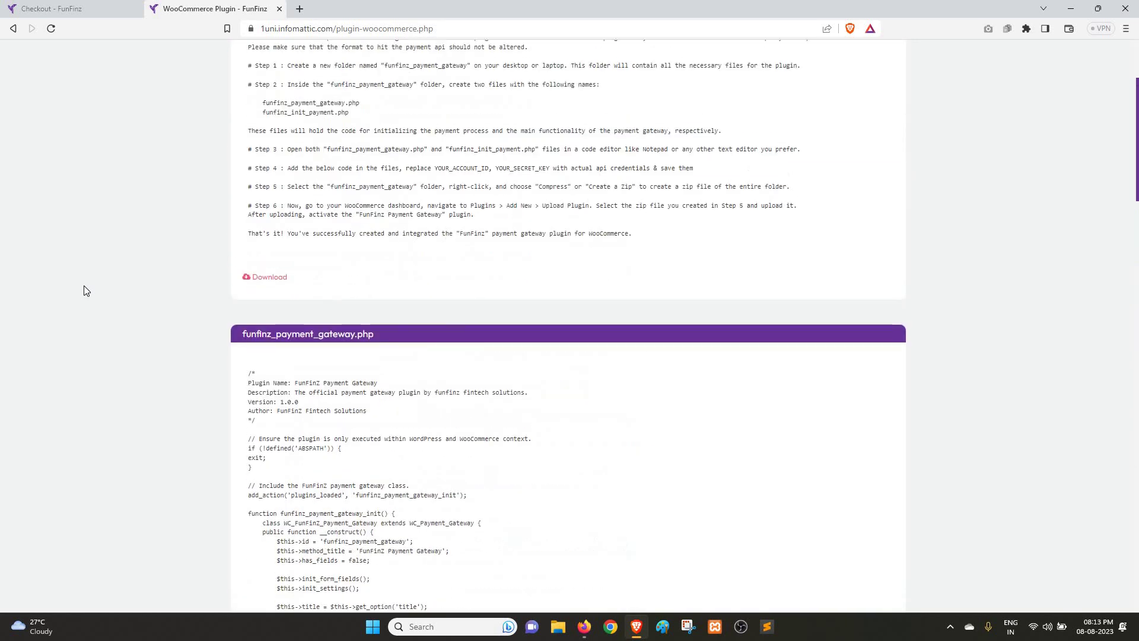
- Return to the top of the plugin page and bring up the Firefox window with the promo image
scroll(83, 290, up, 3)
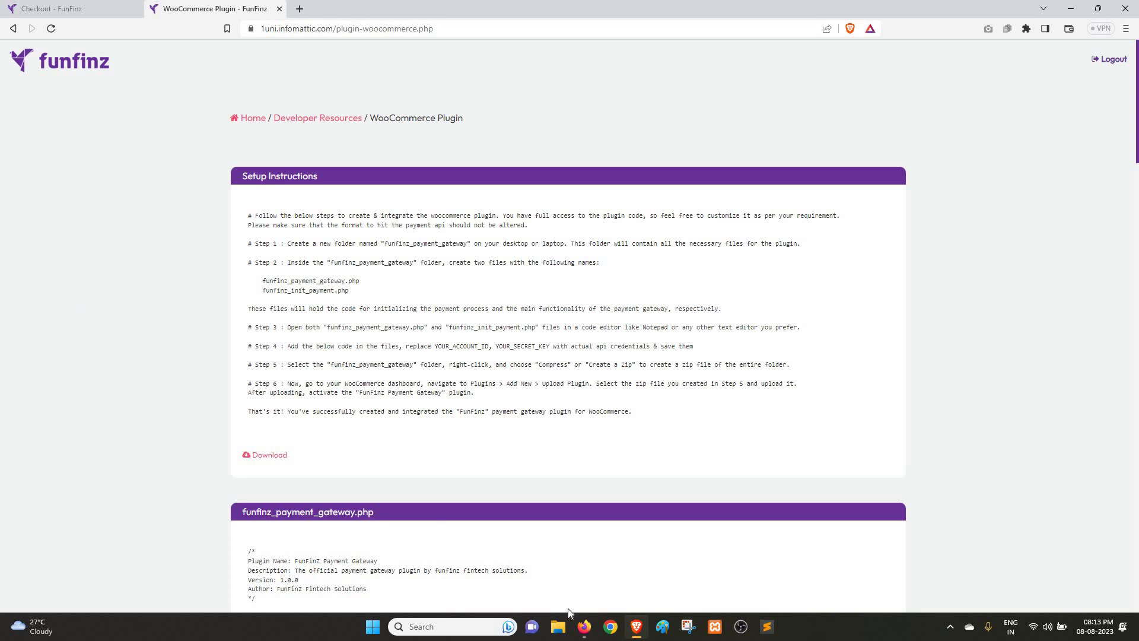
click(585, 627)
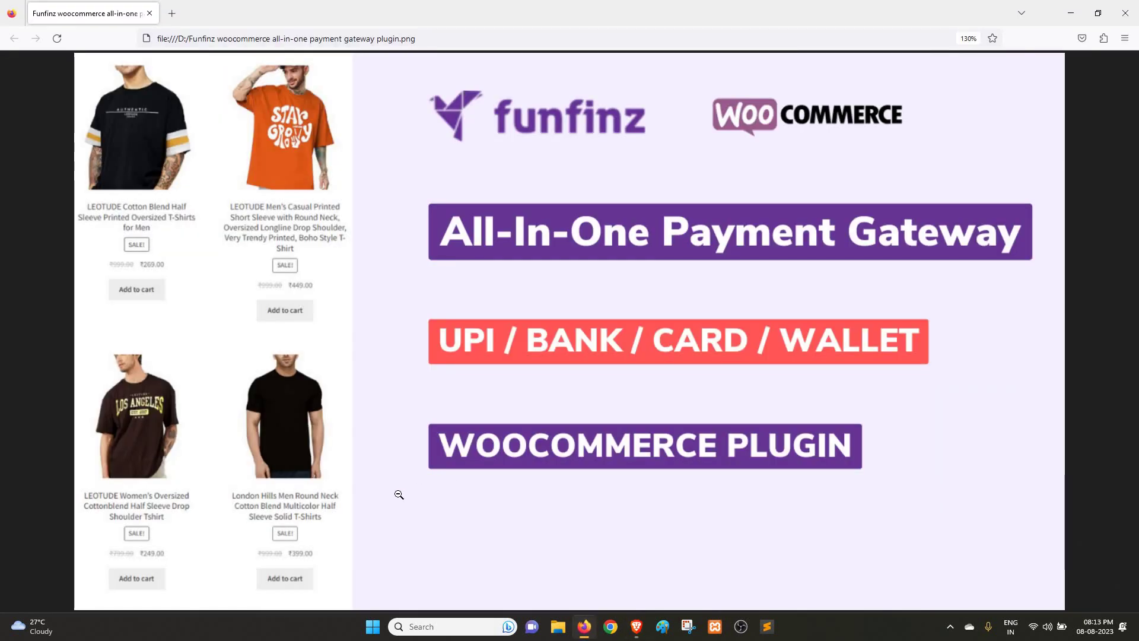